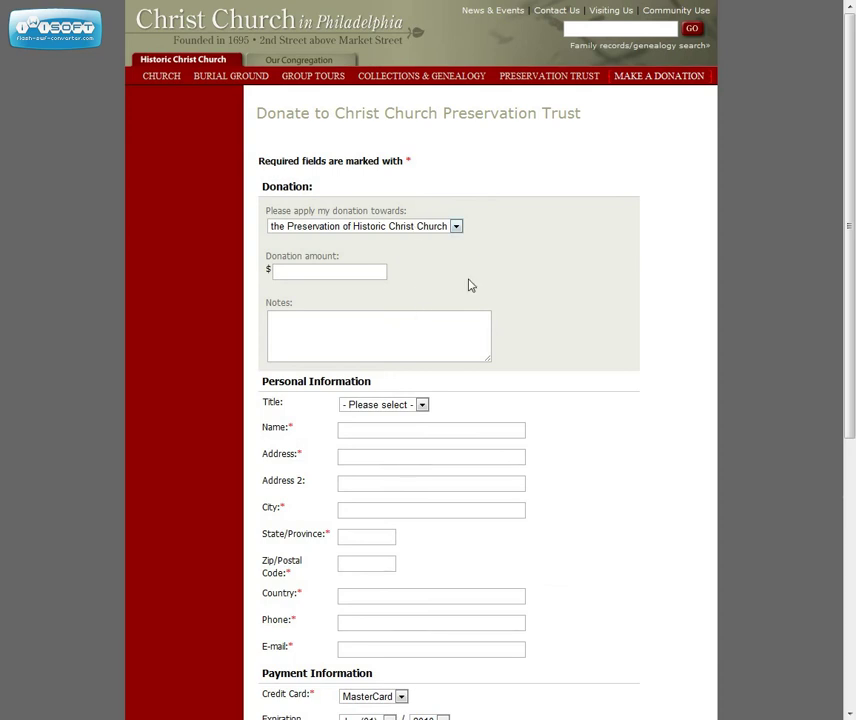
Apply the donation towards the Capital Campaign
{"action": "scroll", "coordinate": [477, 240], "scroll_direction": "down", "scroll_amount": 1}
{"action": "left_click", "coordinate": [310, 153]}
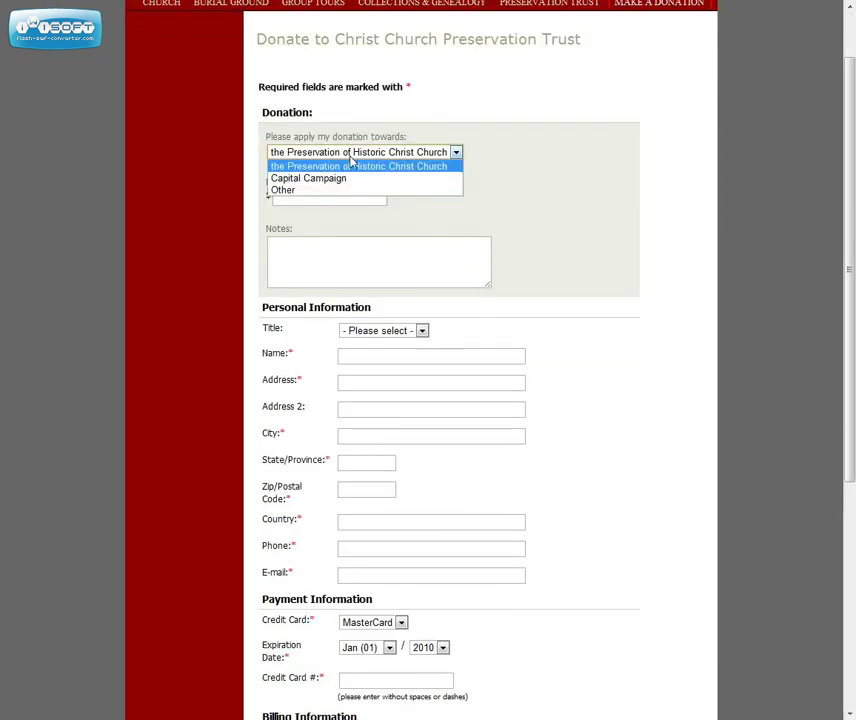
{"action": "left_click", "coordinate": [298, 167]}
{"action": "left_click", "coordinate": [330, 156]}
{"action": "left_click", "coordinate": [331, 164]}
{"action": "left_click", "coordinate": [332, 156]}
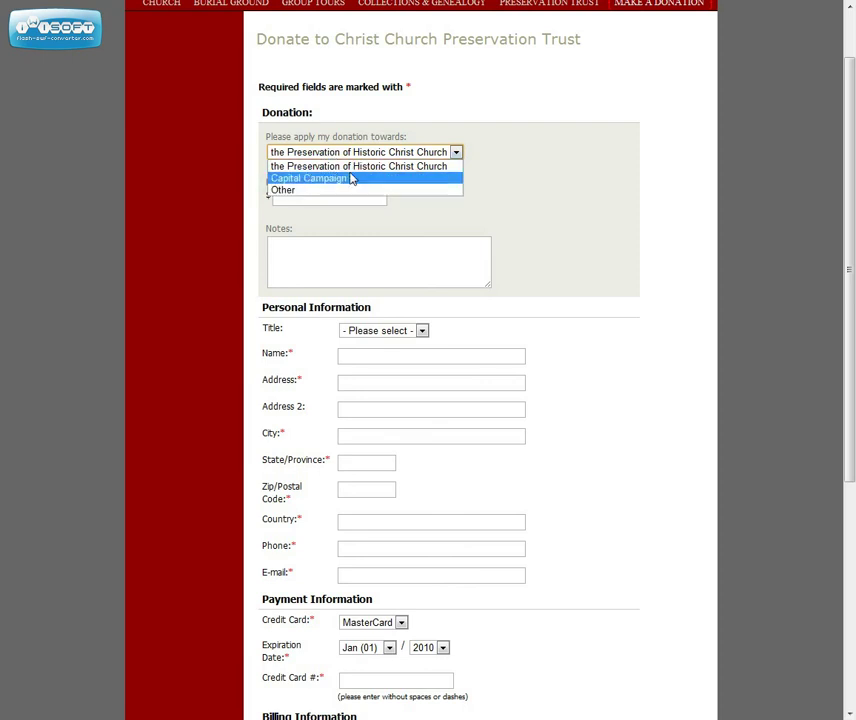
{"action": "left_click", "coordinate": [351, 178]}
Enter a donation amount of $20 and the note "Okay this is my first tithe for this church"
{"action": "left_click", "coordinate": [339, 194]}
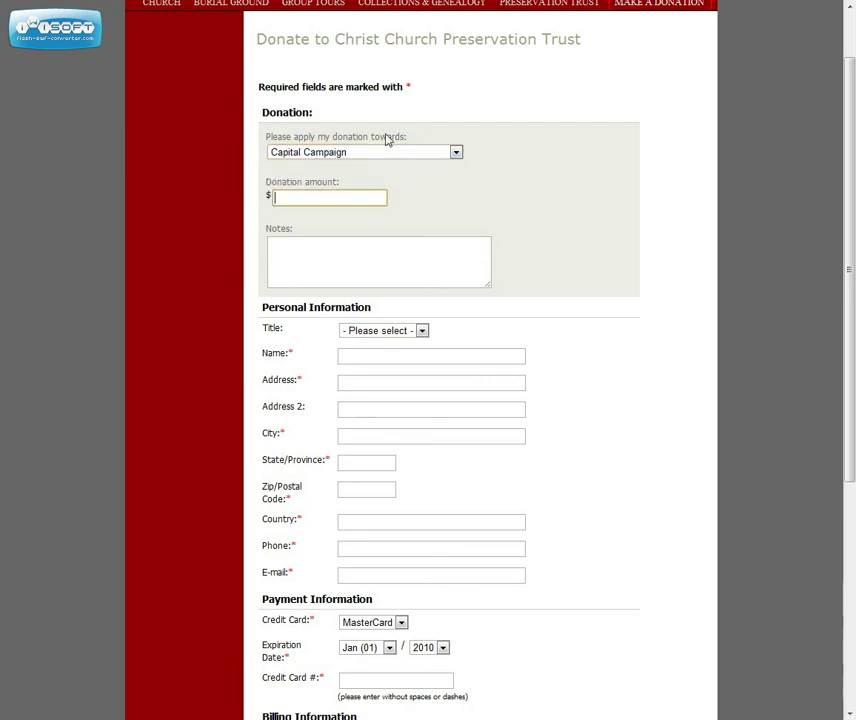
{"action": "scroll", "coordinate": [505, 210], "scroll_direction": "down", "scroll_amount": 1}
{"action": "scroll", "coordinate": [505, 210], "scroll_direction": "down", "scroll_amount": 1}
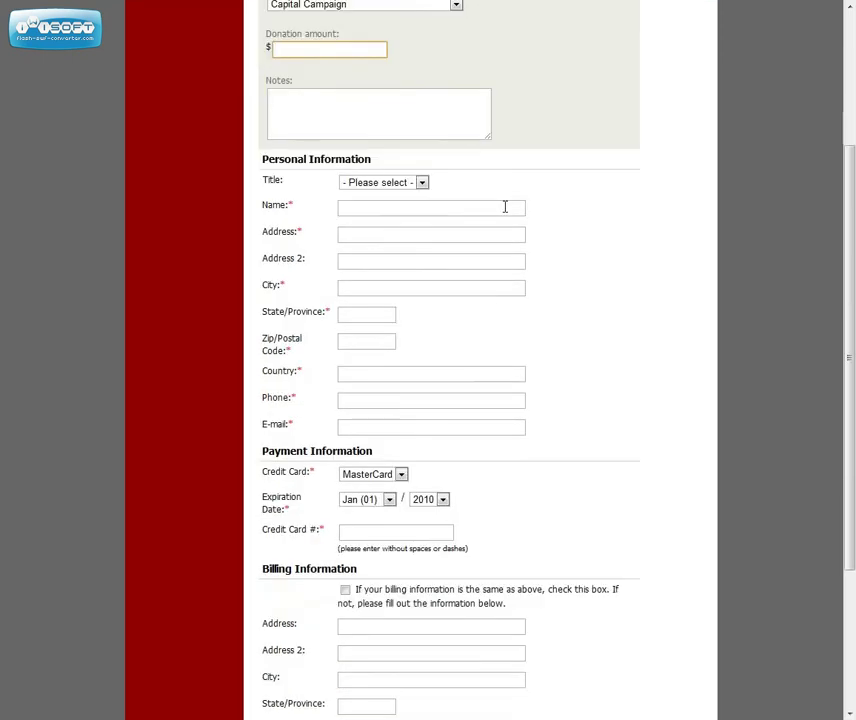
{"action": "scroll", "coordinate": [505, 207], "scroll_direction": "up", "scroll_amount": 2}
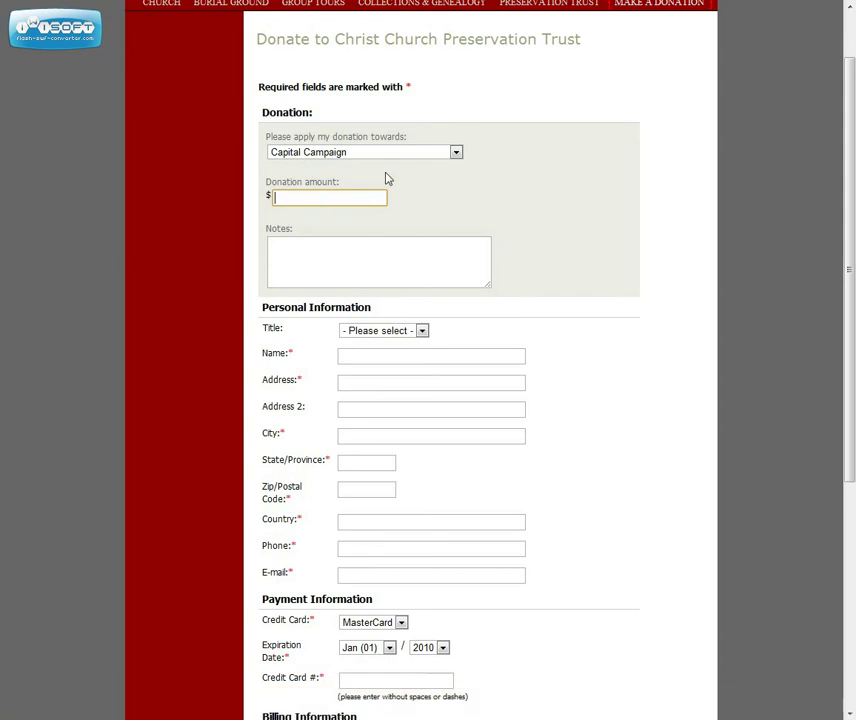
{"action": "type", "text": "0"}
{"action": "key", "text": "Tab"}
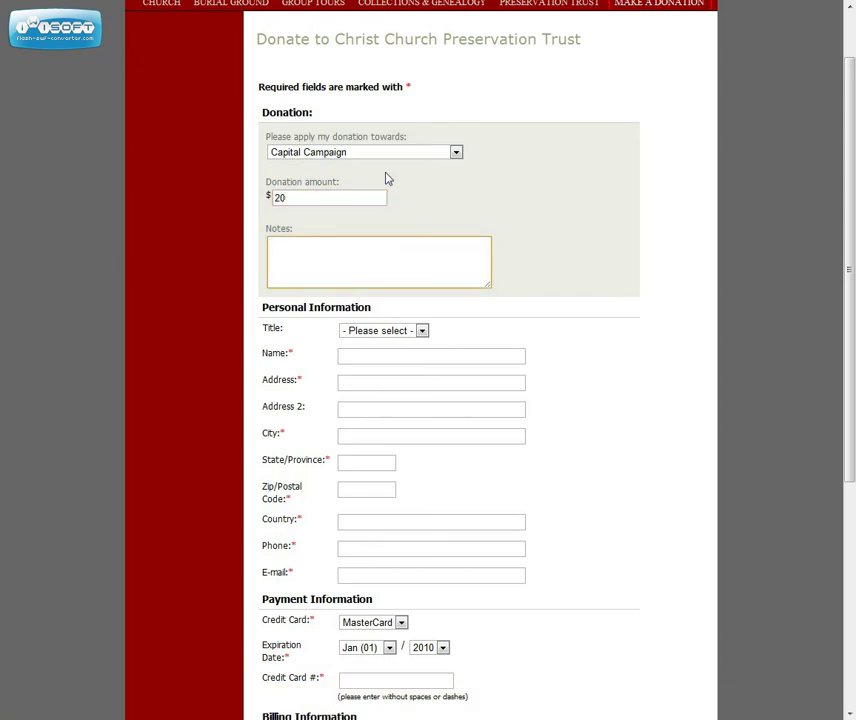
{"action": "type", "text": "Okay this i"}
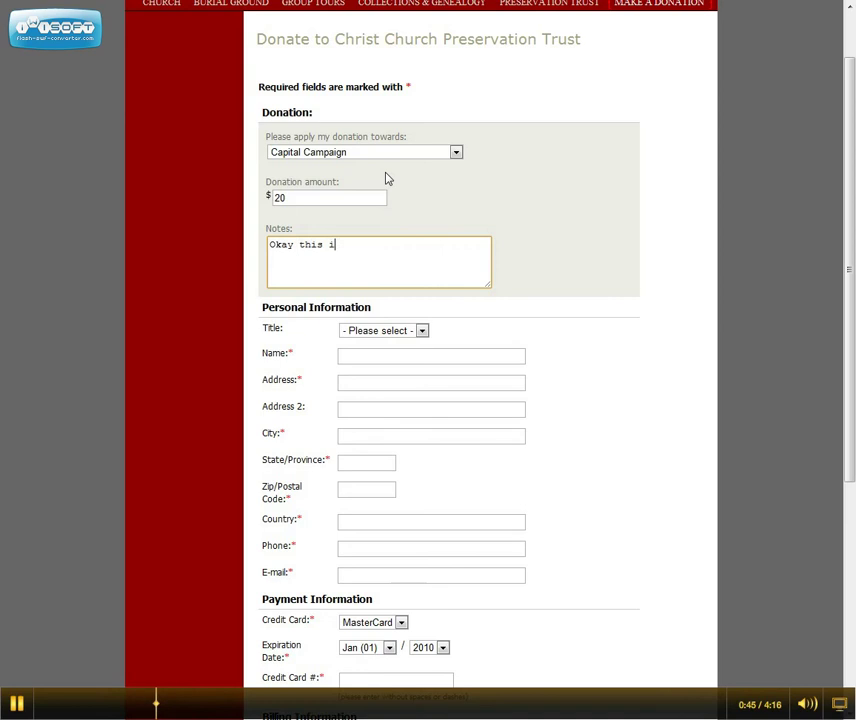
{"action": "type", "text": "s my first tithe for this church"}
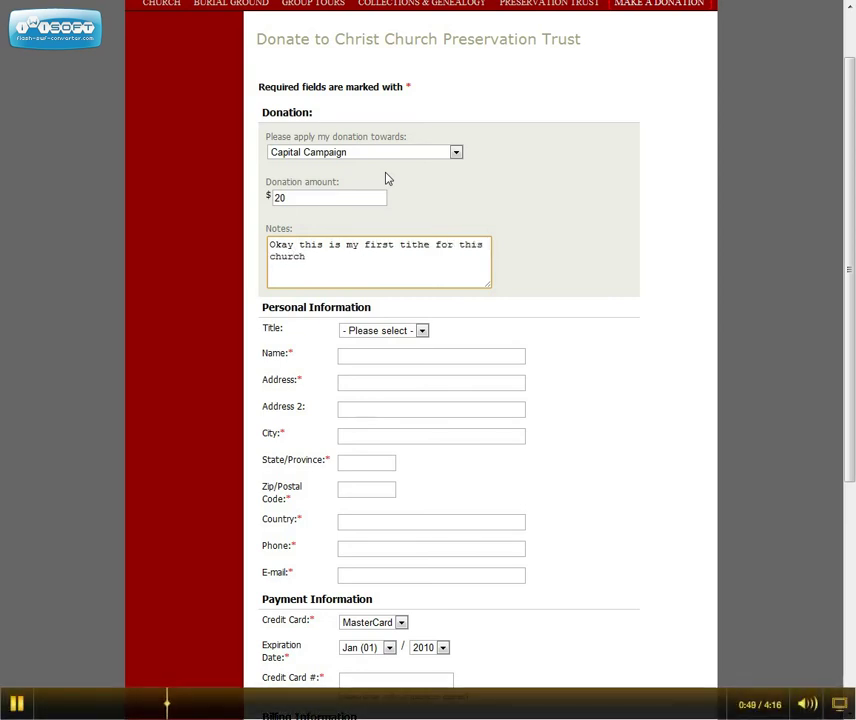
{"action": "left_click_drag", "start_coordinate": [356, 260], "coordinate": [237, 237]}
Examine the title options and the required name and address fields in the Personal Information section
{"action": "left_click", "coordinate": [381, 331]}
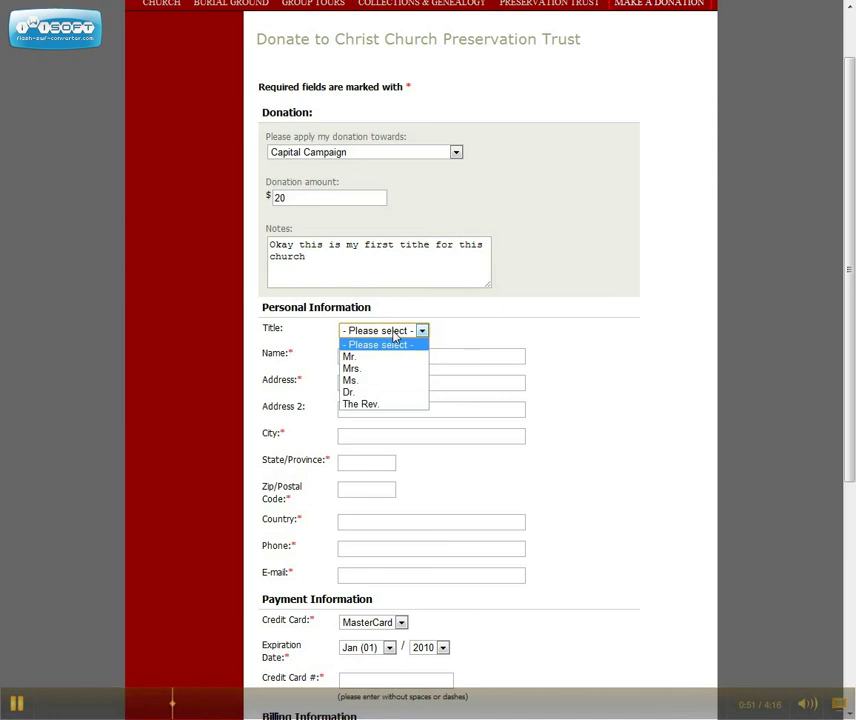
{"action": "left_click", "coordinate": [487, 325]}
{"action": "scroll", "coordinate": [504, 295], "scroll_direction": "down", "scroll_amount": 2}
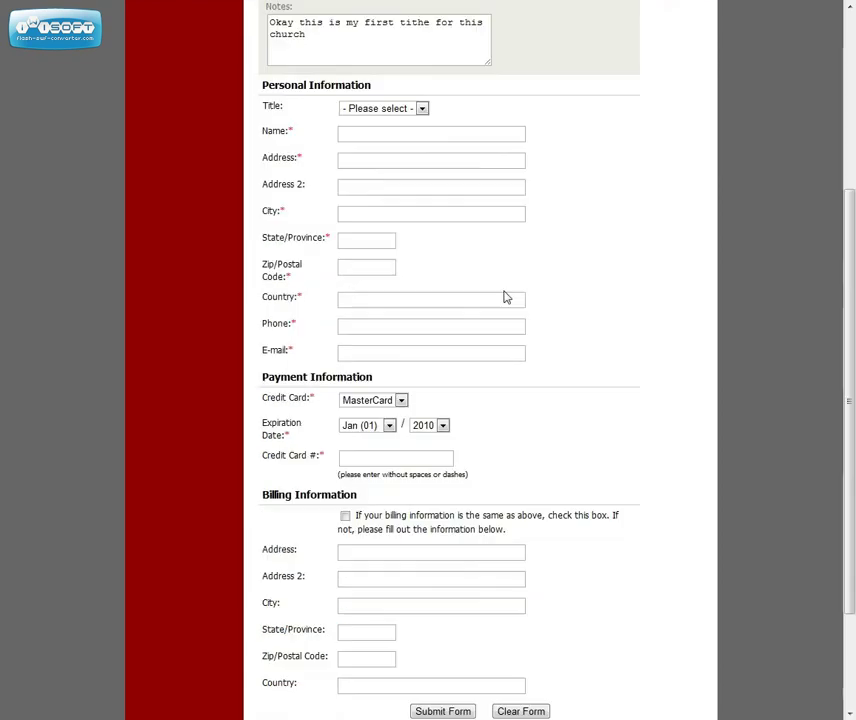
{"action": "mouse_move", "coordinate": [293, 132]}
{"action": "left_mouse_down"}
{"action": "mouse_move", "coordinate": [281, 132]}
{"action": "mouse_move", "coordinate": [289, 130]}
{"action": "left_mouse_up"}
{"action": "left_click", "coordinate": [304, 134]}
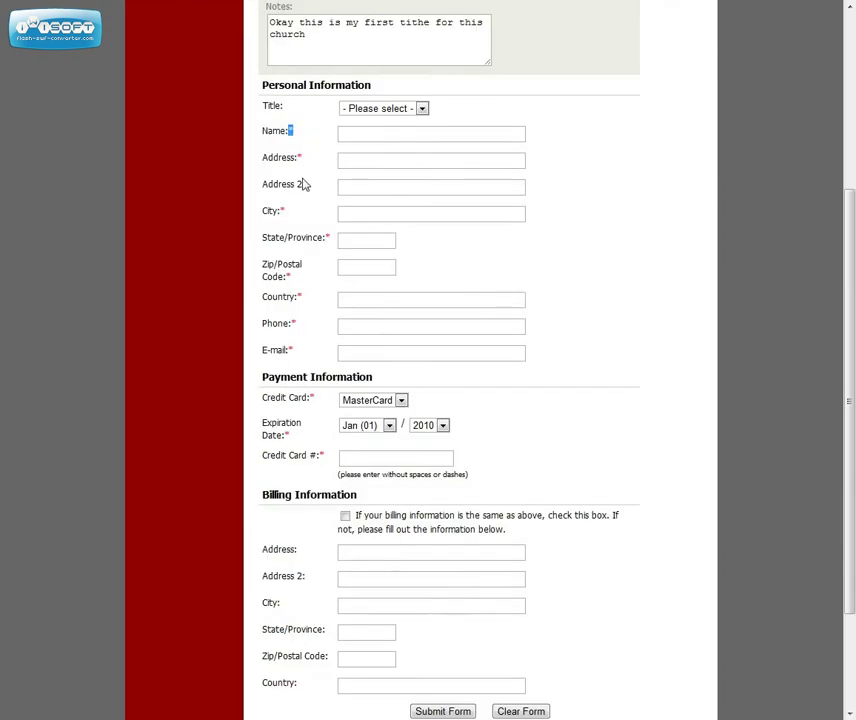
{"action": "left_click_drag", "start_coordinate": [306, 157], "coordinate": [295, 157]}
{"action": "left_click", "coordinate": [372, 161]}
{"action": "left_click", "coordinate": [369, 174]}
{"action": "left_click", "coordinate": [371, 186]}
{"action": "left_click", "coordinate": [367, 135]}
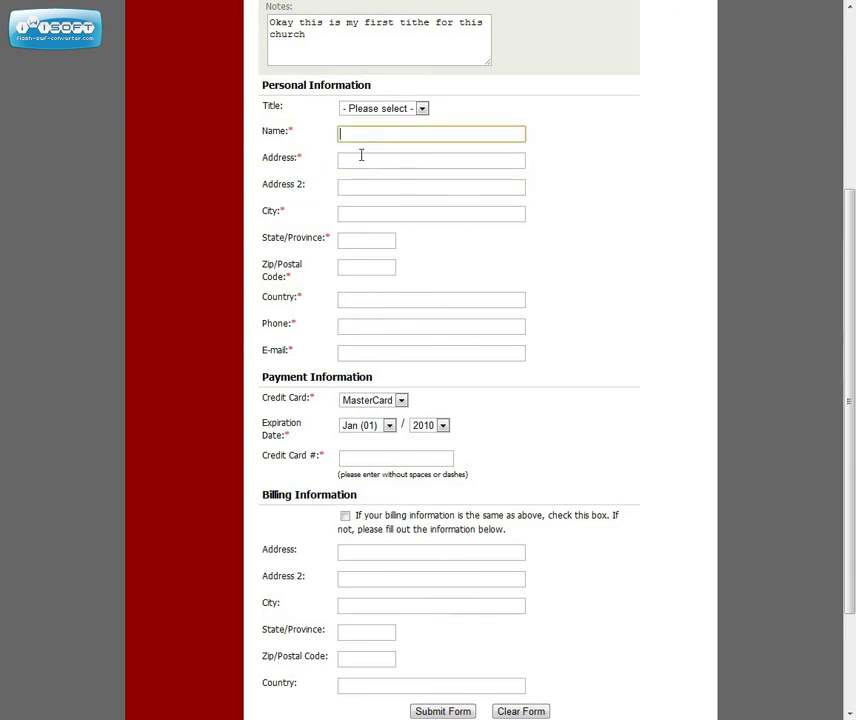
{"action": "left_click", "coordinate": [361, 159]}
Review the payment and billing fields further down the form and the note explaining how required fields are marked
{"action": "scroll", "coordinate": [361, 260], "scroll_direction": "down", "scroll_amount": 2}
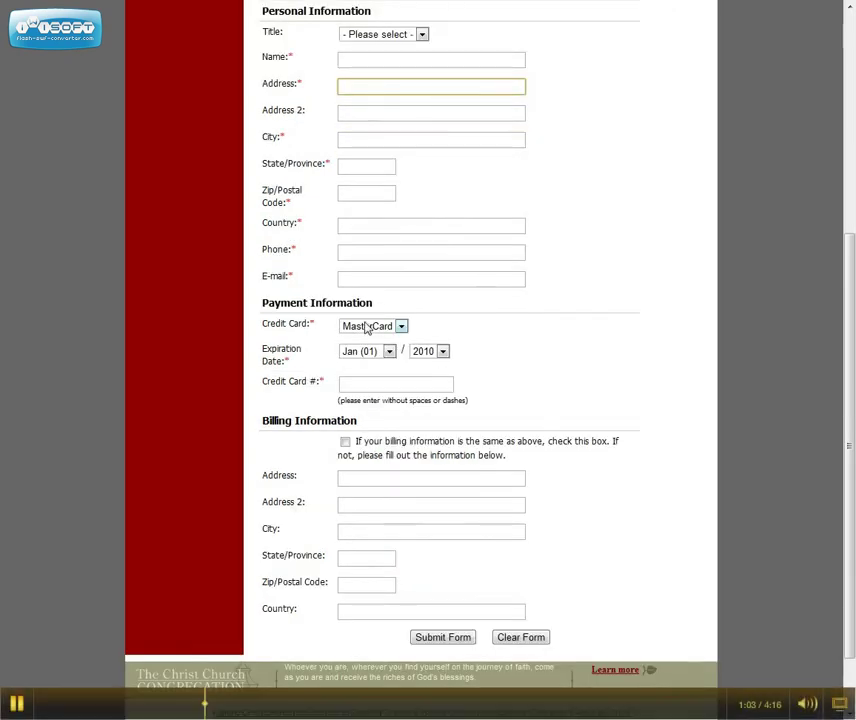
{"action": "scroll", "coordinate": [388, 352], "scroll_direction": "down", "scroll_amount": 2}
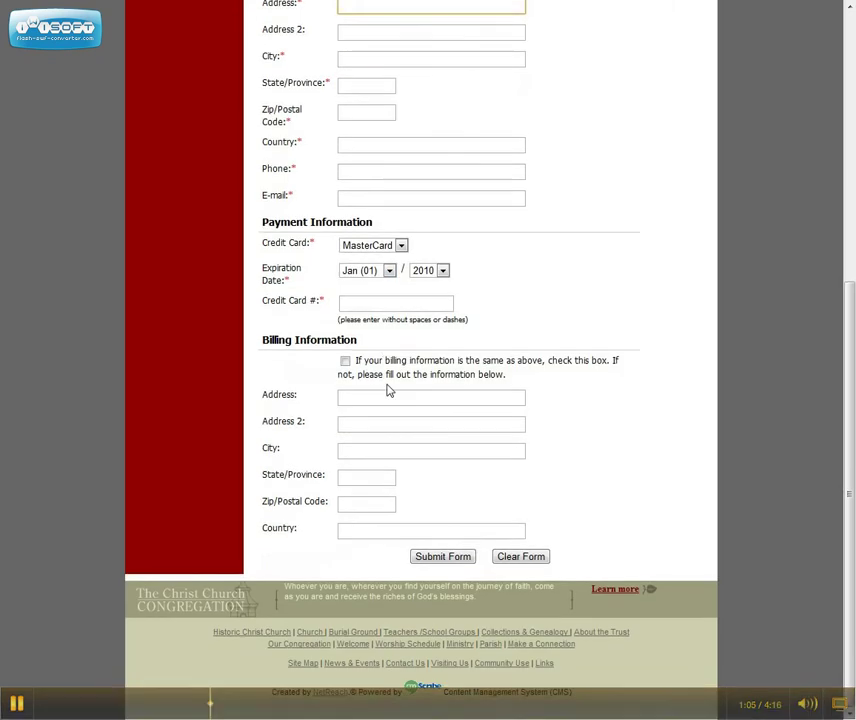
{"action": "left_click", "coordinate": [458, 531]}
{"action": "left_click", "coordinate": [359, 504]}
{"action": "left_click", "coordinate": [363, 476]}
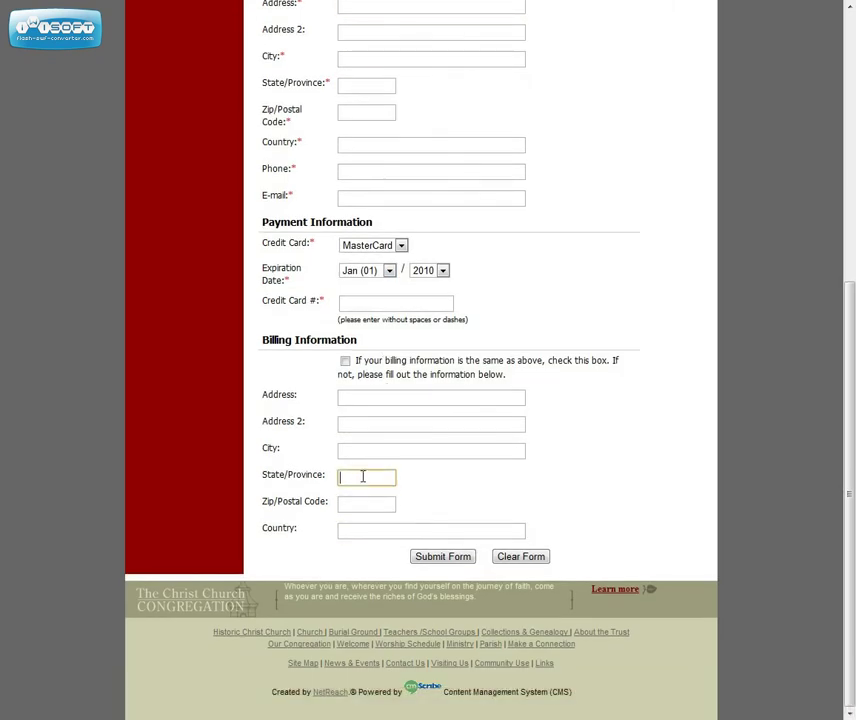
{"action": "left_click", "coordinate": [392, 441]}
{"action": "left_click", "coordinate": [392, 424]}
{"action": "scroll", "coordinate": [499, 347], "scroll_direction": "up", "scroll_amount": 10}
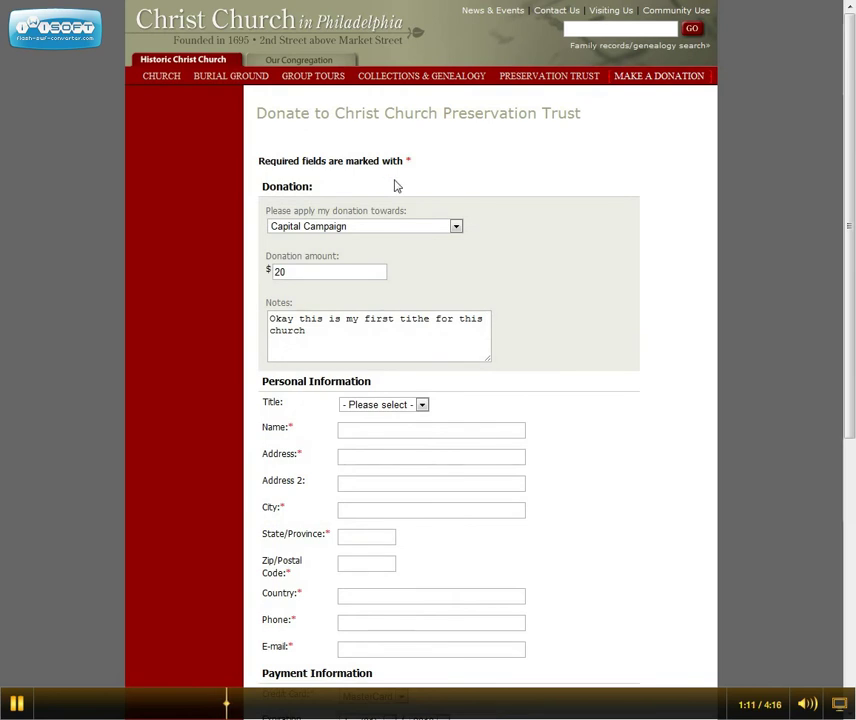
{"action": "left_click_drag", "start_coordinate": [405, 160], "coordinate": [260, 161]}
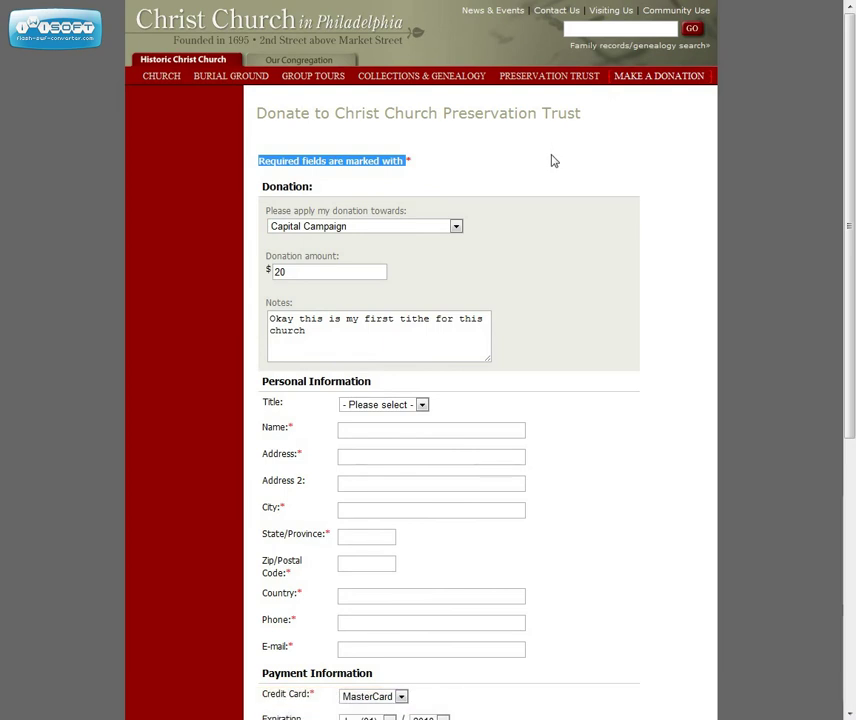
{"action": "left_click", "coordinate": [446, 158]}
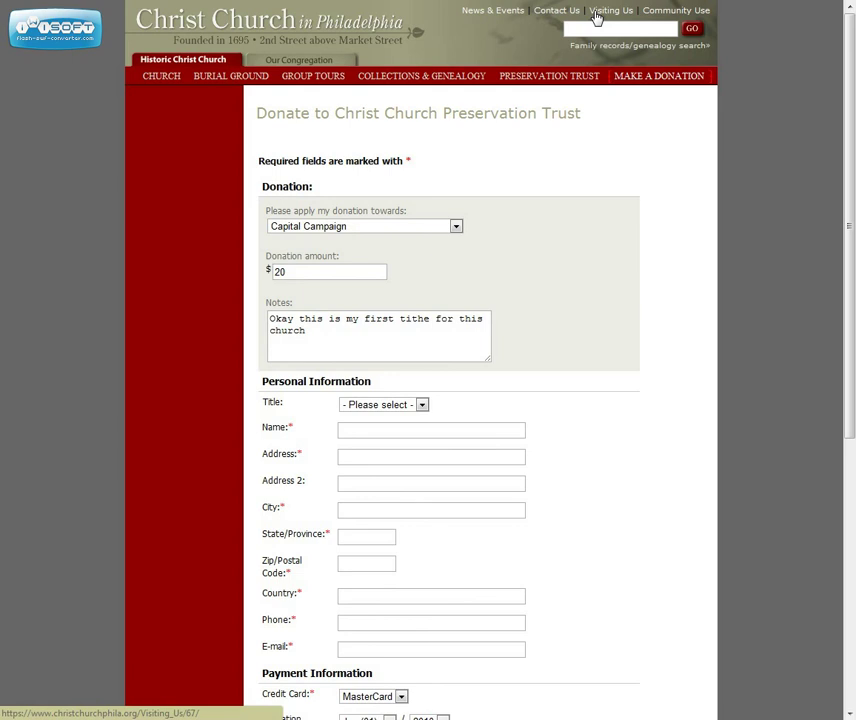
Leave the donation form for the Historic Christ Church section of the site
{"action": "left_click", "coordinate": [168, 63]}
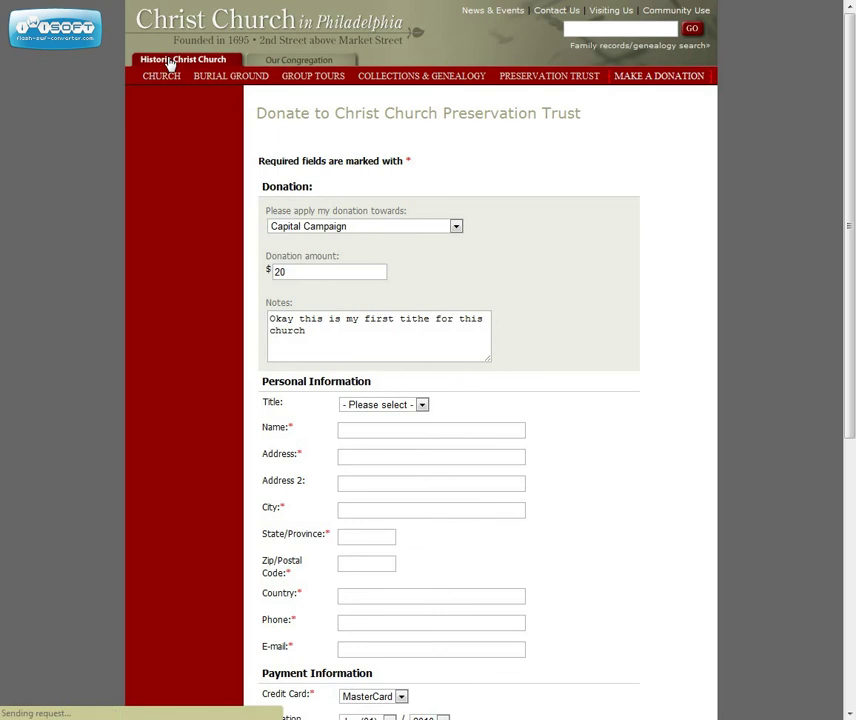